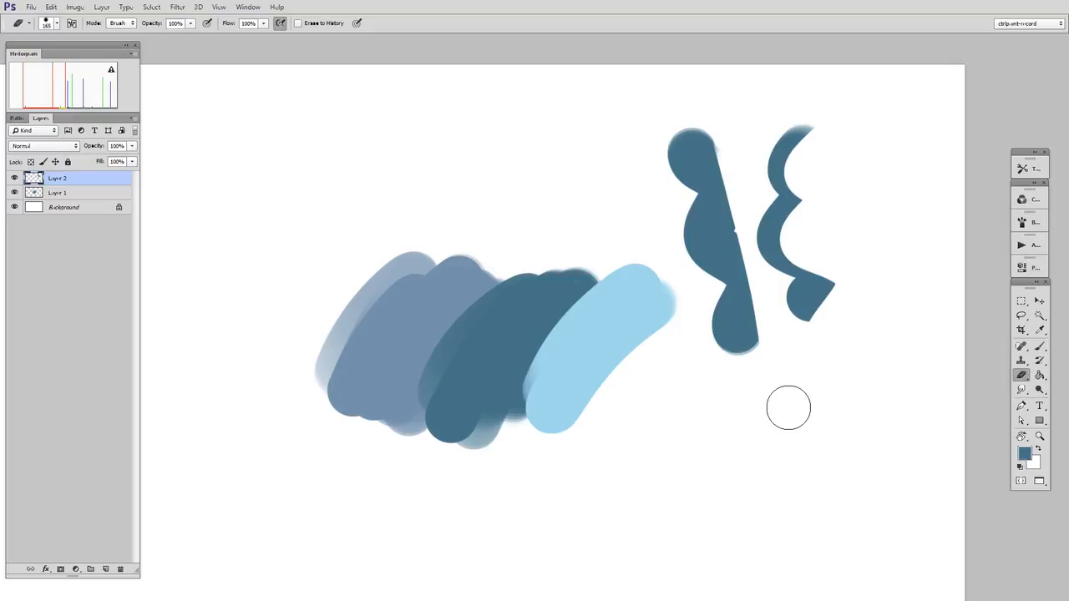
# Paint a wavy teal stroke above the swatches with the Brush and carve along its edge with the Eraser
pyautogui.press('b')
pyautogui.moveTo(321, 150)
pyautogui.mouseDown()
pyautogui.moveTo(490, 198)
pyautogui.moveTo(514, 219)
pyautogui.mouseUp()
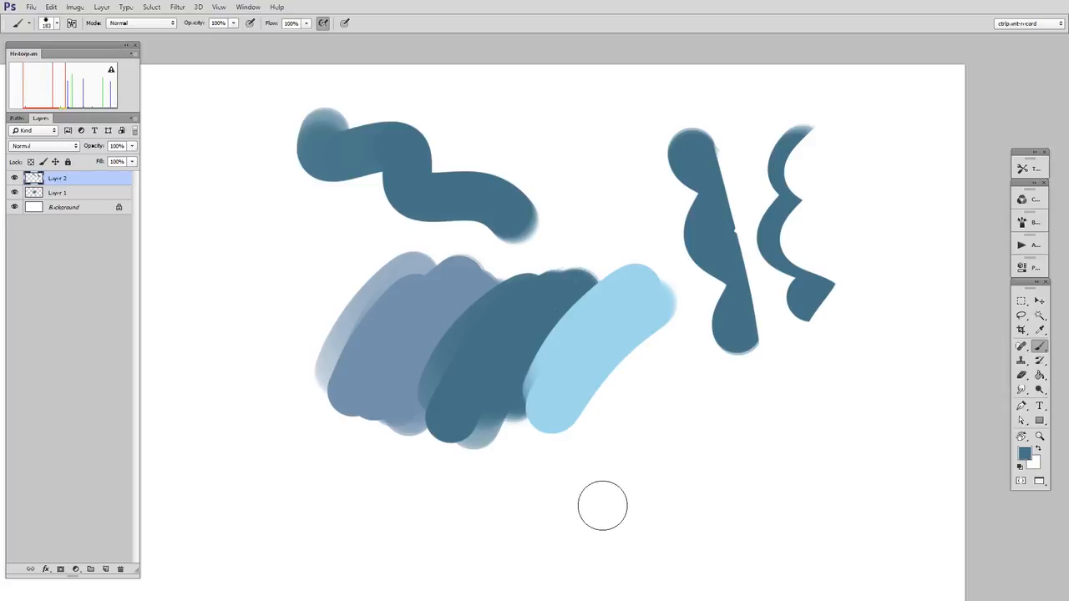
pyautogui.press('e')
pyautogui.moveTo(318, 116)
pyautogui.mouseDown()
pyautogui.moveTo(370, 127)
pyautogui.moveTo(501, 209)
pyautogui.mouseUp()
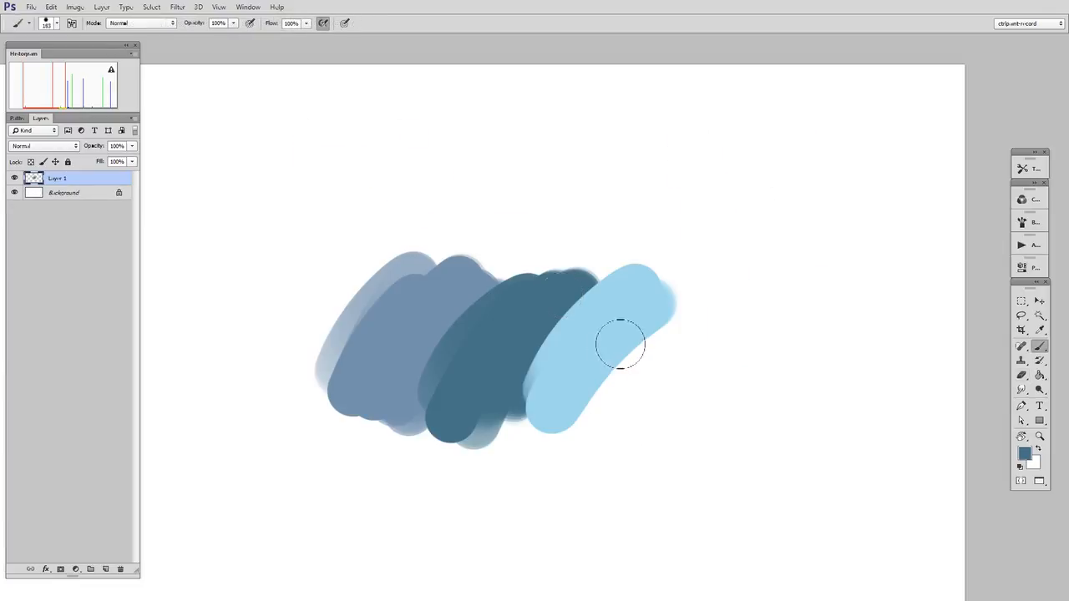
# Blend the boundary between the dark teal and light blue swatches into a soft transition with the Mixer Brush
pyautogui.press('b')
pyautogui.hotkey('ctrl', 'space')
pyautogui.moveTo(617, 320); pyautogui.dragTo(670, 308)
pyautogui.press('space')
pyautogui.moveTo(556, 332)
pyautogui.mouseDown()
pyautogui.moveTo(625, 242)
pyautogui.moveTo(616, 270)
pyautogui.mouseUp()
pyautogui.press(']')
pyautogui.hotkey('ctrl', 'space')
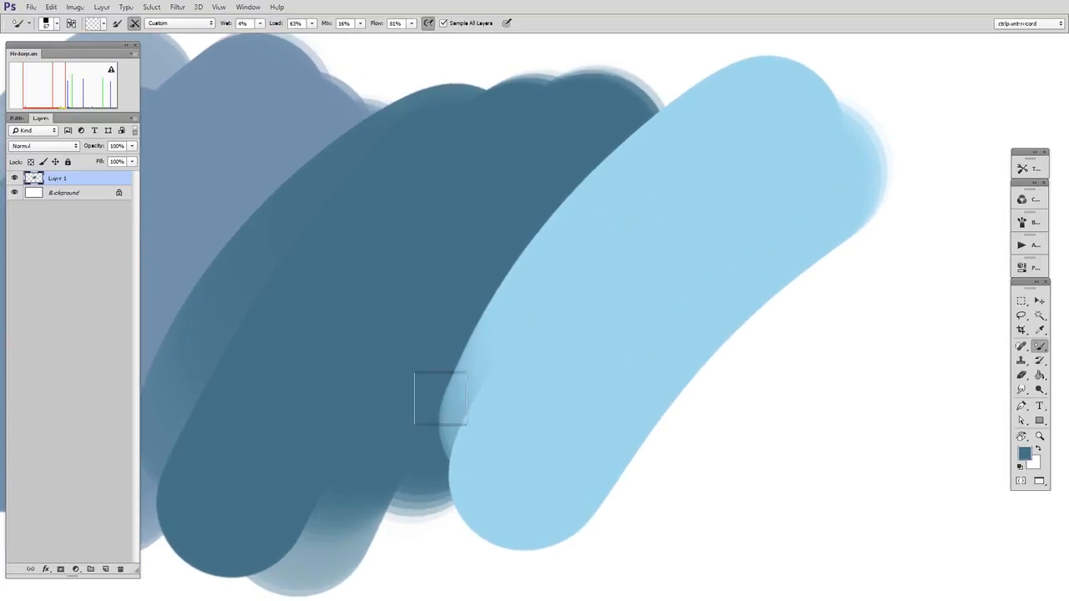
pyautogui.moveTo(441, 401)
pyautogui.mouseDown()
pyautogui.moveTo(516, 265)
pyautogui.moveTo(649, 136)
pyautogui.mouseUp()
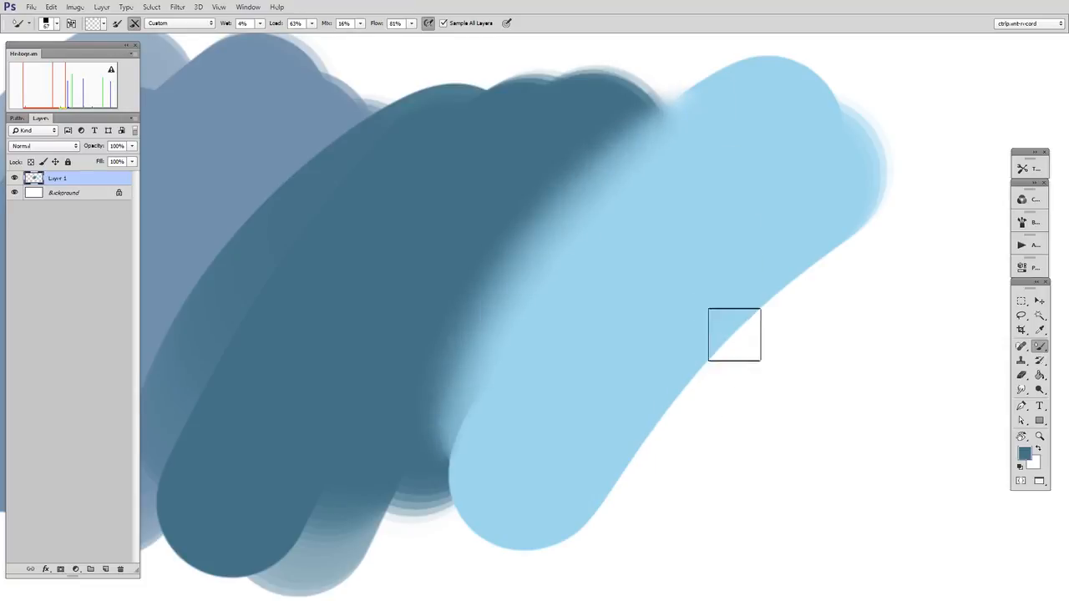
pyautogui.moveTo(777, 310); pyautogui.dragTo(725, 317)
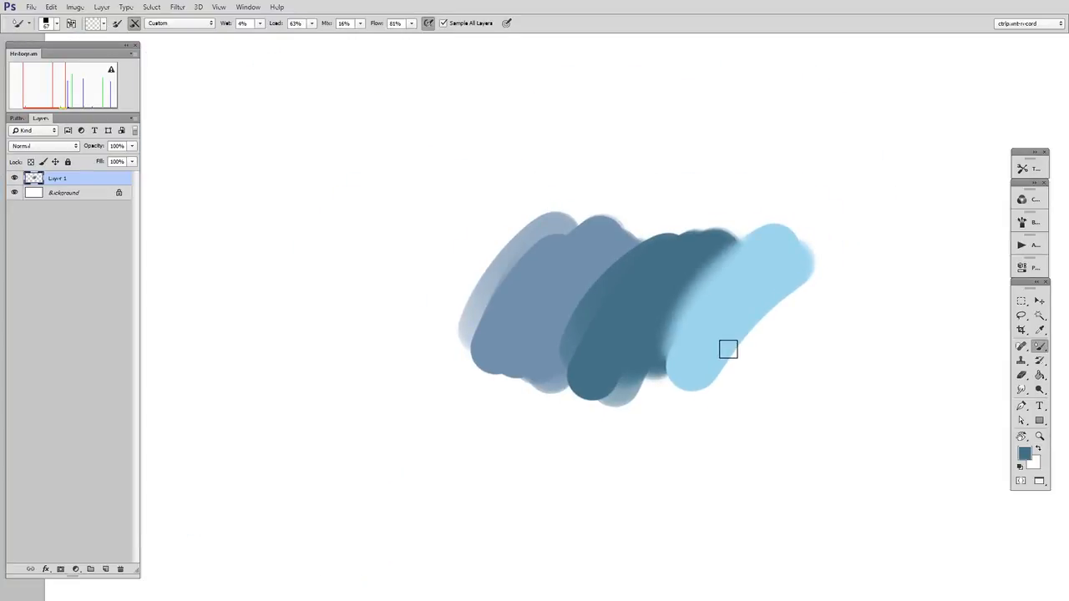
# Paint a dark navy shape over the leftmost swatch on a new layer and soften its right edge with the Mixer Brush
pyautogui.hotkey('ctrl', 'alt', 'shift', 'n')
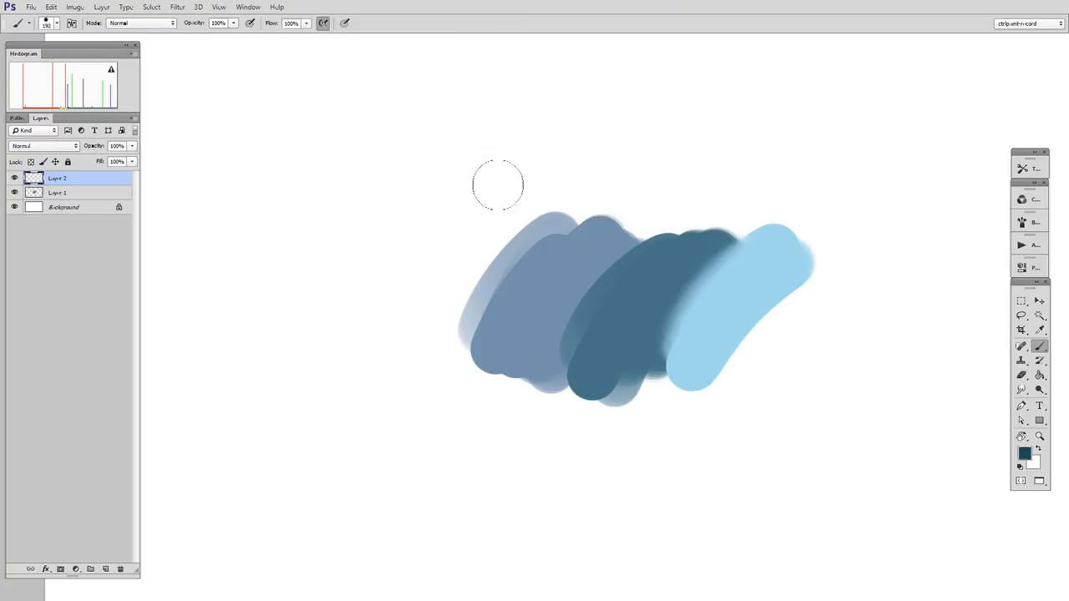
pyautogui.moveTo(498, 185)
pyautogui.mouseDown()
pyautogui.moveTo(501, 359)
pyautogui.moveTo(518, 317)
pyautogui.moveTo(505, 384)
pyautogui.mouseUp()
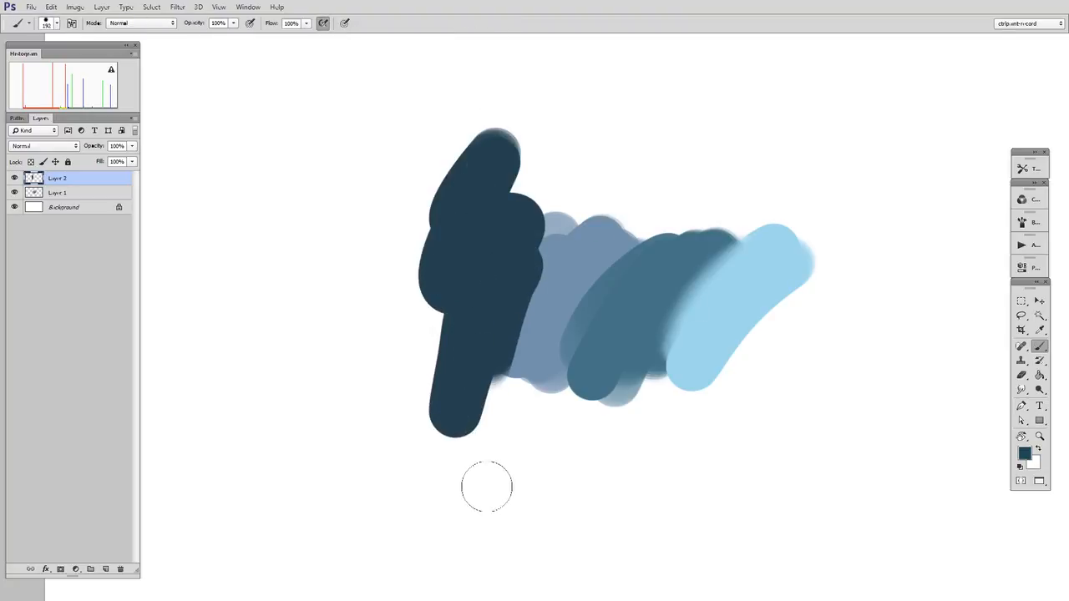
pyautogui.moveTo(570, 258); pyautogui.dragTo(624, 260)
pyautogui.moveTo(571, 298); pyautogui.dragTo(587, 278)
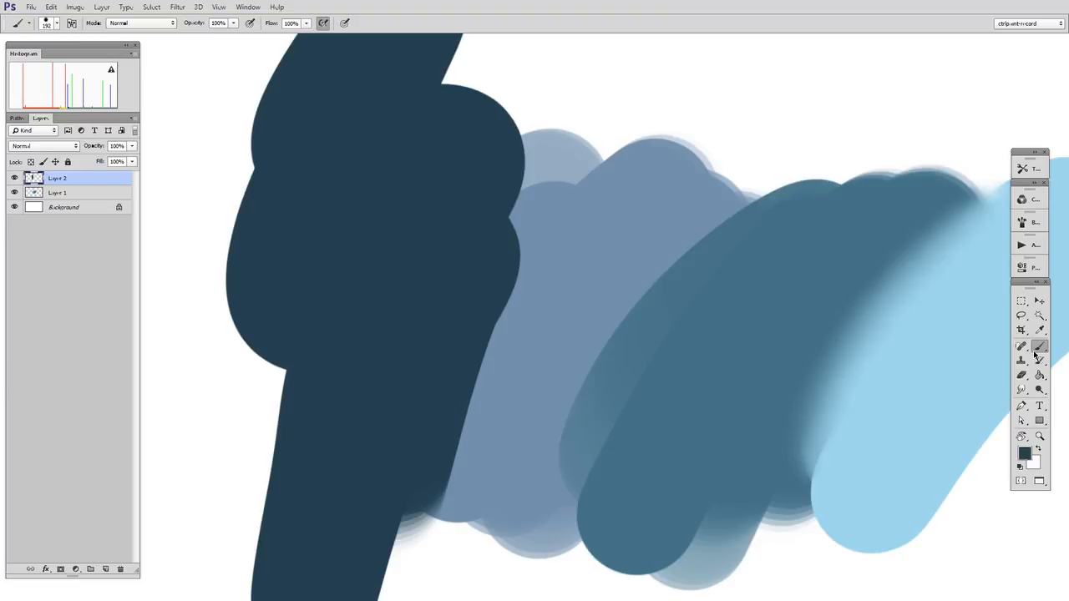
pyautogui.hotkey('shift', 'b')
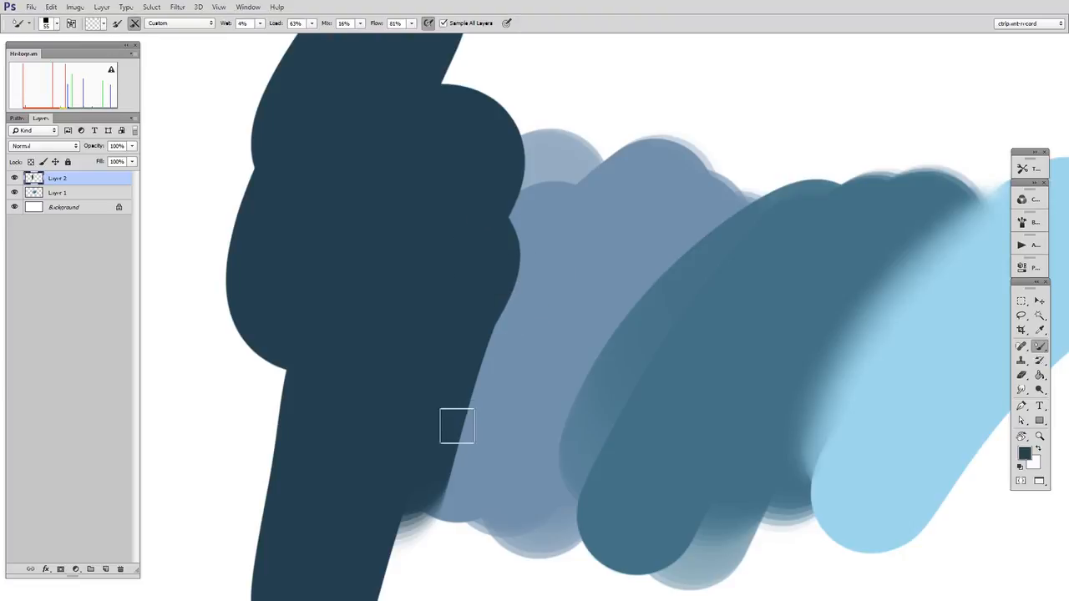
pyautogui.moveTo(459, 429)
pyautogui.mouseDown()
pyautogui.moveTo(515, 263)
pyautogui.moveTo(456, 457)
pyautogui.moveTo(512, 278)
pyautogui.moveTo(479, 412)
pyautogui.moveTo(515, 203)
pyautogui.mouseUp()
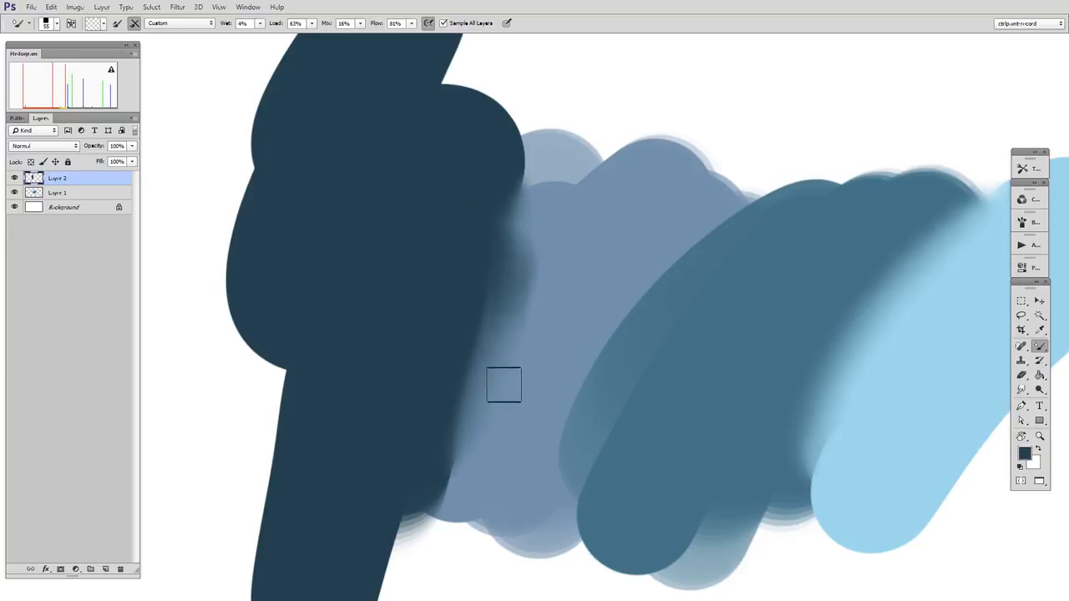
# Paint sampled mid-blue strokes over the navy shape's right edge and switch to the Mixer Brush to blend them
pyautogui.hotkey('shift', 'b')
pyautogui.click(498, 290)
pyautogui.moveTo(548, 297)
pyautogui.mouseDown()
pyautogui.moveTo(563, 303)
pyautogui.moveTo(513, 372)
pyautogui.moveTo(502, 290)
pyautogui.mouseUp()
pyautogui.scroll(-3, 567, 303)
pyautogui.keyDown('alt'); pyautogui.click(575, 299); pyautogui.keyUp('alt')
pyautogui.moveTo(536, 301); pyautogui.dragTo(622, 293)
pyautogui.hotkey('shift', 'b')
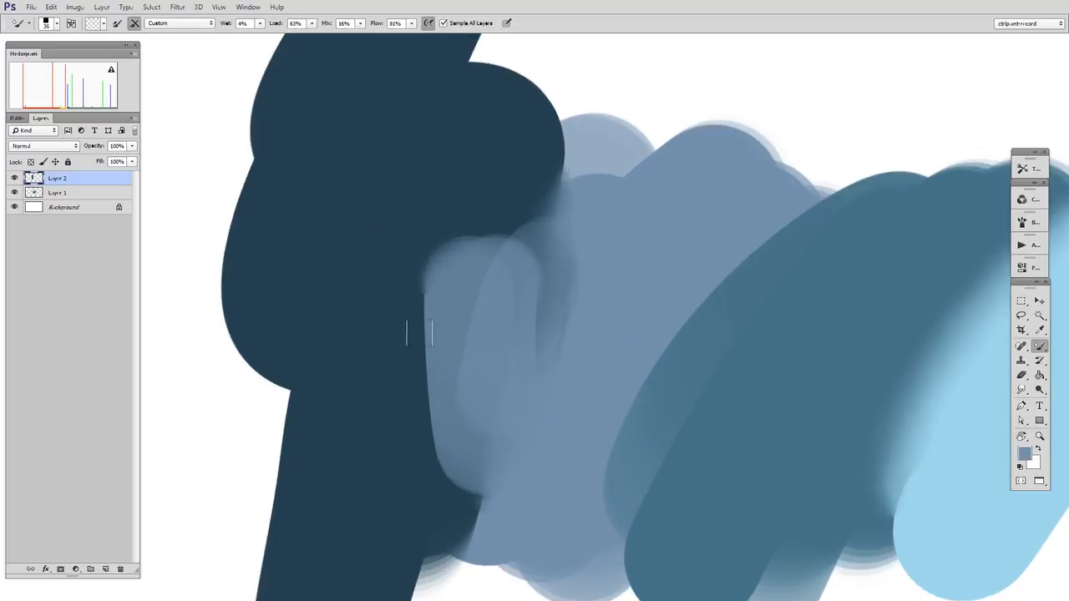
# Paint a blue patch on the upper right bulge of the navy shape and blend its outer edges with the Mixer Brush
pyautogui.hotkey('shift', 'b')
pyautogui.moveTo(466, 150)
pyautogui.mouseDown()
pyautogui.moveTo(445, 207)
pyautogui.moveTo(494, 203)
pyautogui.moveTo(484, 209)
pyautogui.mouseUp()
pyautogui.hotkey('shift', 'b')
pyautogui.moveTo(480, 166)
pyautogui.mouseDown()
pyautogui.moveTo(517, 166)
pyautogui.moveTo(530, 181)
pyautogui.moveTo(504, 125)
pyautogui.moveTo(515, 238)
pyautogui.moveTo(543, 245)
pyautogui.mouseUp()
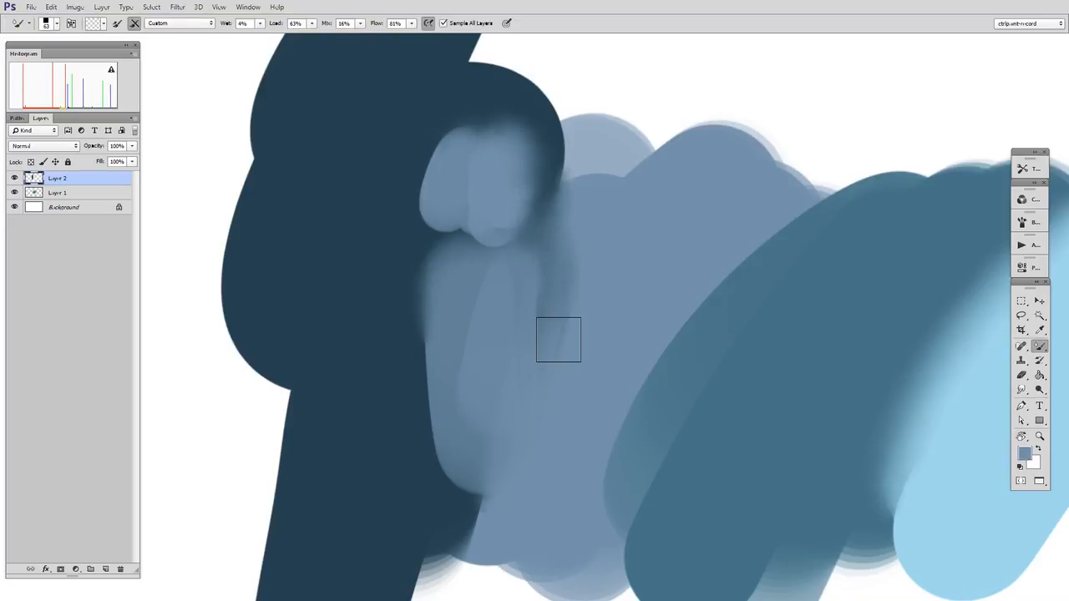
# Add a second blue patch on the upper left of the navy shape and soften its edges with the Mixer Brush
pyautogui.hotkey('shift', 'b')
pyautogui.keyDown('alt'); pyautogui.rightClick(428, 197); pyautogui.keyUp('alt')
pyautogui.moveTo(359, 120)
pyautogui.mouseDown()
pyautogui.moveTo(367, 213)
pyautogui.moveTo(346, 185)
pyautogui.moveTo(307, 193)
pyautogui.mouseUp()
pyautogui.hotkey('shift', 'b')
pyautogui.moveTo(329, 249)
pyautogui.mouseDown()
pyautogui.moveTo(349, 222)
pyautogui.moveTo(388, 234)
pyautogui.moveTo(368, 116)
pyautogui.moveTo(391, 165)
pyautogui.moveTo(374, 119)
pyautogui.moveTo(299, 168)
pyautogui.mouseUp()
pyautogui.hotkey('shift', 'b')
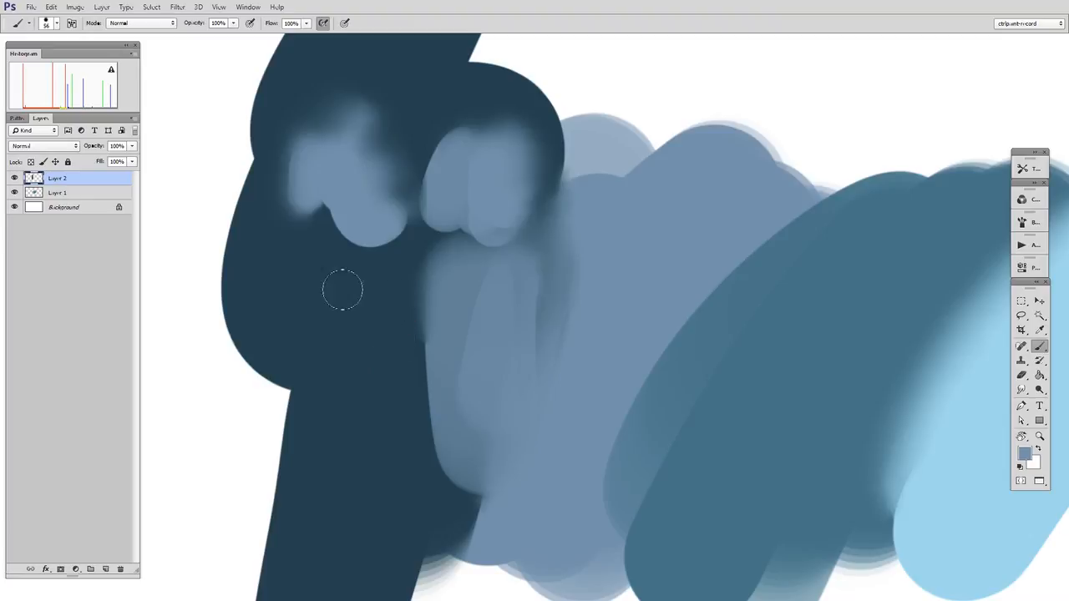
# Build up overlapping Brush strokes across the navy shape's left side, sampling intermediate blues from the painting and varying the brush size
pyautogui.moveTo(315, 244); pyautogui.dragTo(382, 332)
pyautogui.moveTo(341, 274); pyautogui.dragTo(375, 358)
pyautogui.press('space')
pyautogui.moveTo(442, 346); pyautogui.dragTo(581, 355)
pyautogui.keyDown('alt'); pyautogui.click(468, 292); pyautogui.keyUp('alt')
pyautogui.keyDown('alt'); pyautogui.rightClick(453, 279); pyautogui.keyUp('alt')
pyautogui.moveTo(434, 274)
pyautogui.mouseDown()
pyautogui.moveTo(496, 265)
pyautogui.moveTo(474, 274)
pyautogui.moveTo(451, 329)
pyautogui.moveTo(488, 344)
pyautogui.mouseUp()
pyautogui.keyDown('alt'); pyautogui.click(499, 198); pyautogui.keyUp('alt')
pyautogui.moveTo(484, 218)
pyautogui.mouseDown()
pyautogui.moveTo(503, 227)
pyautogui.moveTo(521, 306)
pyautogui.mouseUp()
pyautogui.keyDown('alt'); pyautogui.rightClick(471, 304); pyautogui.keyUp('alt')
pyautogui.keyDown('alt'); pyautogui.click(477, 297); pyautogui.keyUp('alt')
pyautogui.moveTo(454, 295)
pyautogui.mouseDown()
pyautogui.moveTo(469, 346)
pyautogui.moveTo(424, 279)
pyautogui.moveTo(453, 377)
pyautogui.moveTo(392, 287)
pyautogui.moveTo(393, 406)
pyautogui.moveTo(374, 352)
pyautogui.moveTo(408, 411)
pyautogui.moveTo(424, 296)
pyautogui.moveTo(393, 276)
pyautogui.moveTo(392, 406)
pyautogui.moveTo(470, 422)
pyautogui.mouseUp()
pyautogui.moveTo(503, 377); pyautogui.dragTo(525, 463)
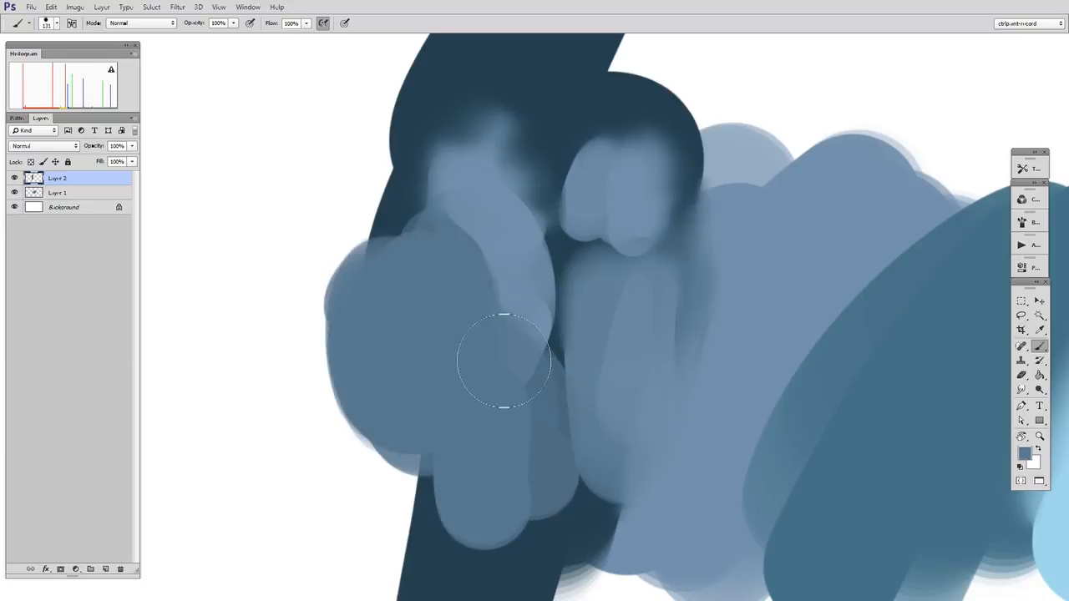
# Use the Mixer Brush to blend the seam between the large left patch and the central vertical strokes
pyautogui.keyDown('ctrl'); pyautogui.click(568, 425); pyautogui.keyUp('ctrl')
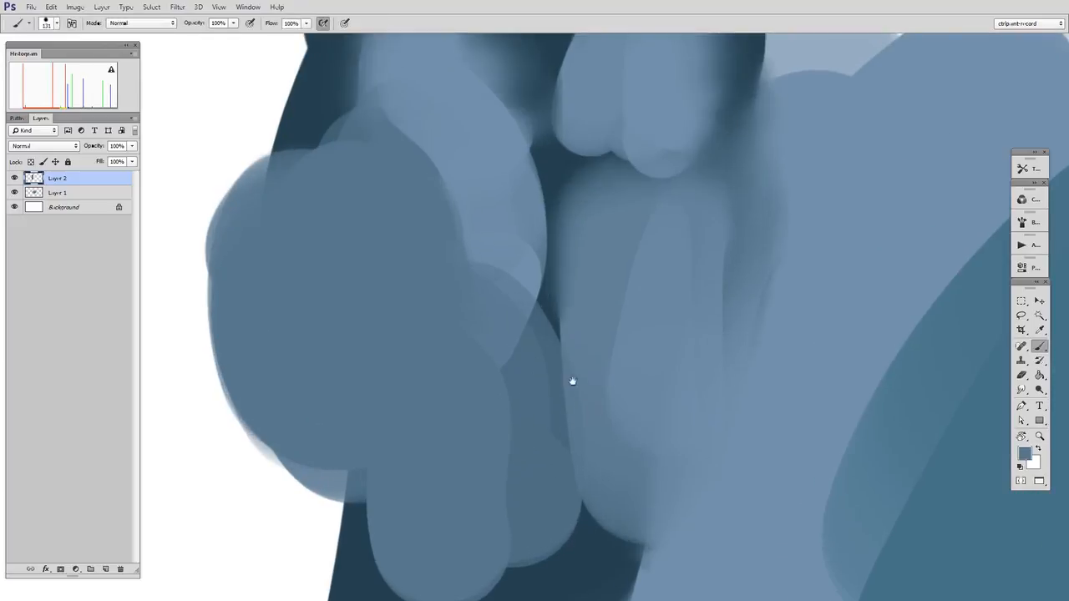
pyautogui.moveTo(570, 392); pyautogui.dragTo(577, 356)
pyautogui.hotkey('shift', 'b')
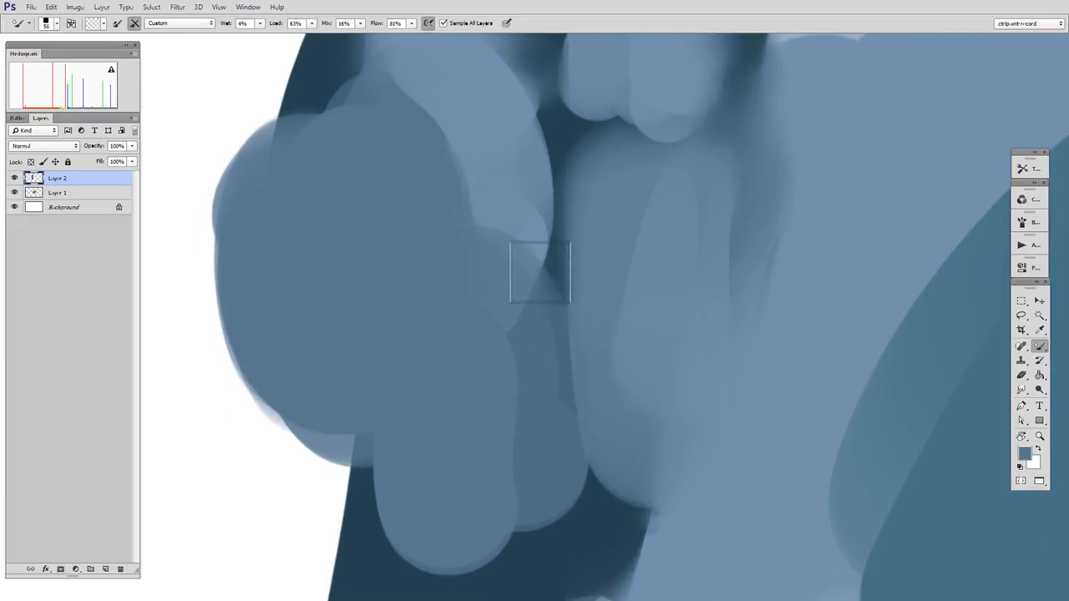
pyautogui.keyDown('alt'); pyautogui.click(641, 344); pyautogui.keyUp('alt')
pyautogui.moveTo(658, 307); pyautogui.dragTo(456, 316)
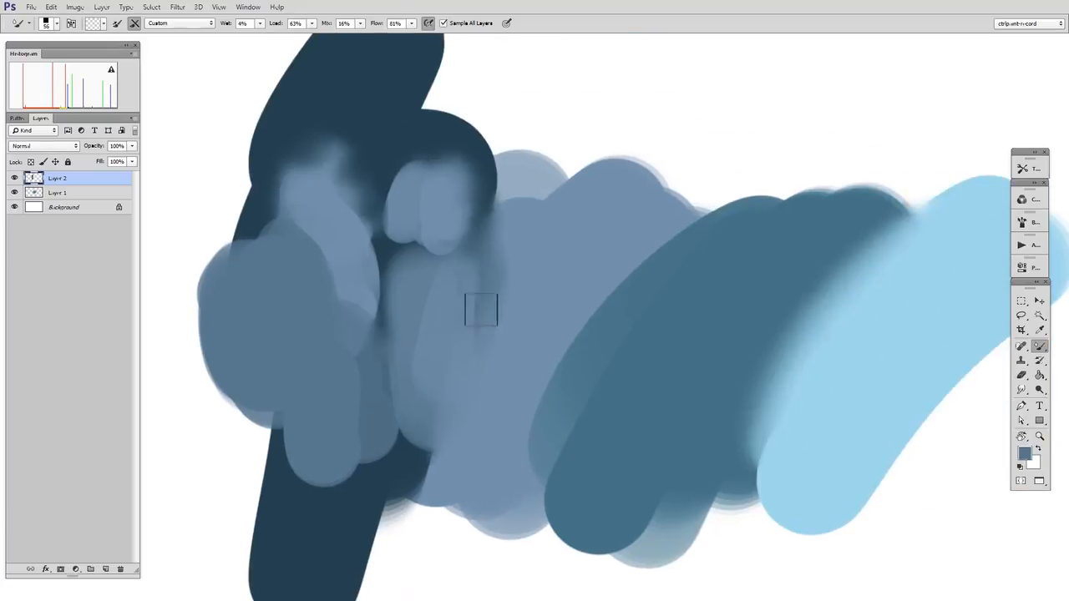
# Paint sampled blue strokes with a larger Brush over the boundary between the mid-blue and dark teal swatches
pyautogui.hotkey('shift', 'b')
pyautogui.keyDown('alt'); pyautogui.rightClick(625, 211); pyautogui.keyUp('alt')
pyautogui.keyDown('alt'); pyautogui.click(620, 212); pyautogui.keyUp('alt')
pyautogui.moveTo(591, 172)
pyautogui.mouseDown()
pyautogui.moveTo(669, 162)
pyautogui.moveTo(702, 205)
pyautogui.mouseUp()
pyautogui.moveTo(699, 306)
pyautogui.mouseDown()
pyautogui.moveTo(663, 357)
pyautogui.moveTo(671, 335)
pyautogui.mouseUp()
pyautogui.keyDown('alt'); pyautogui.click(678, 279); pyautogui.keyUp('alt')
pyautogui.moveTo(654, 257)
pyautogui.mouseDown()
pyautogui.moveTo(693, 352)
pyautogui.moveTo(732, 259)
pyautogui.moveTo(723, 221)
pyautogui.moveTo(750, 214)
pyautogui.moveTo(724, 345)
pyautogui.moveTo(618, 368)
pyautogui.moveTo(681, 341)
pyautogui.mouseUp()
pyautogui.keyDown('alt'); pyautogui.rightClick(702, 291); pyautogui.keyUp('alt')
# Blend the right edge of the new blue strokes into the dark teal swatch with the Mixer Brush
pyautogui.press('F2')
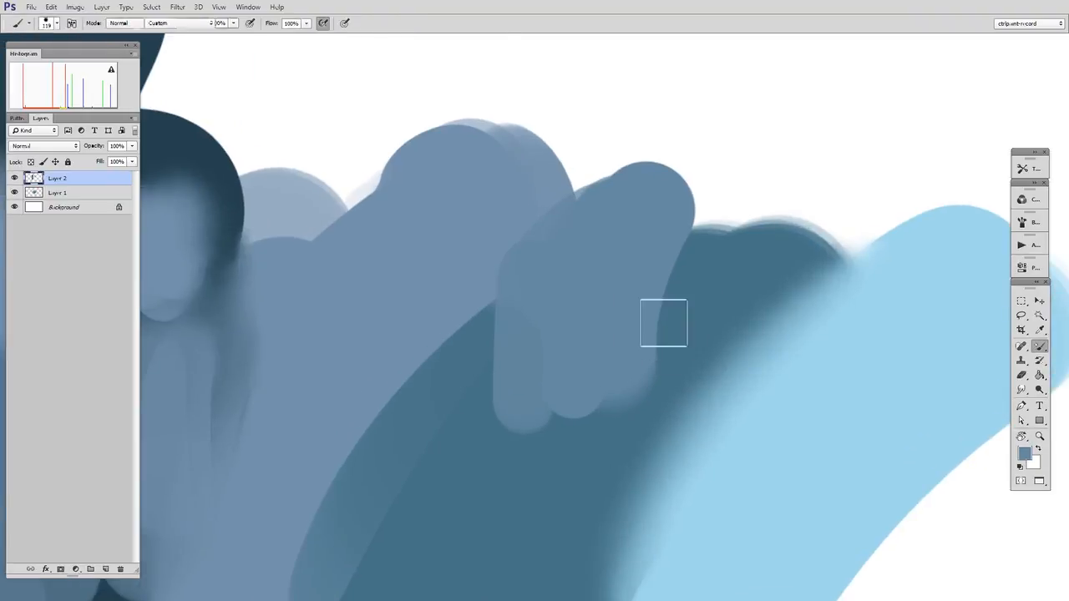
pyautogui.press('F3')
pyautogui.press('F4')
pyautogui.moveTo(657, 334); pyautogui.dragTo(644, 366)
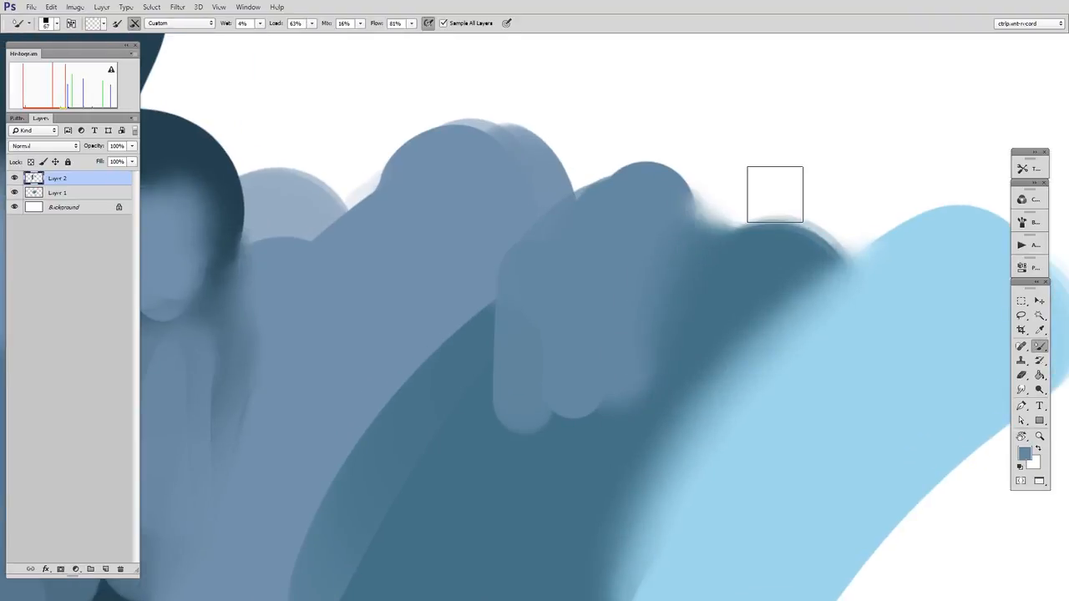
pyautogui.press('[')
pyautogui.press('[')
pyautogui.moveTo(498, 327)
pyautogui.mouseDown()
pyautogui.moveTo(494, 298)
pyautogui.moveTo(550, 192)
pyautogui.mouseUp()
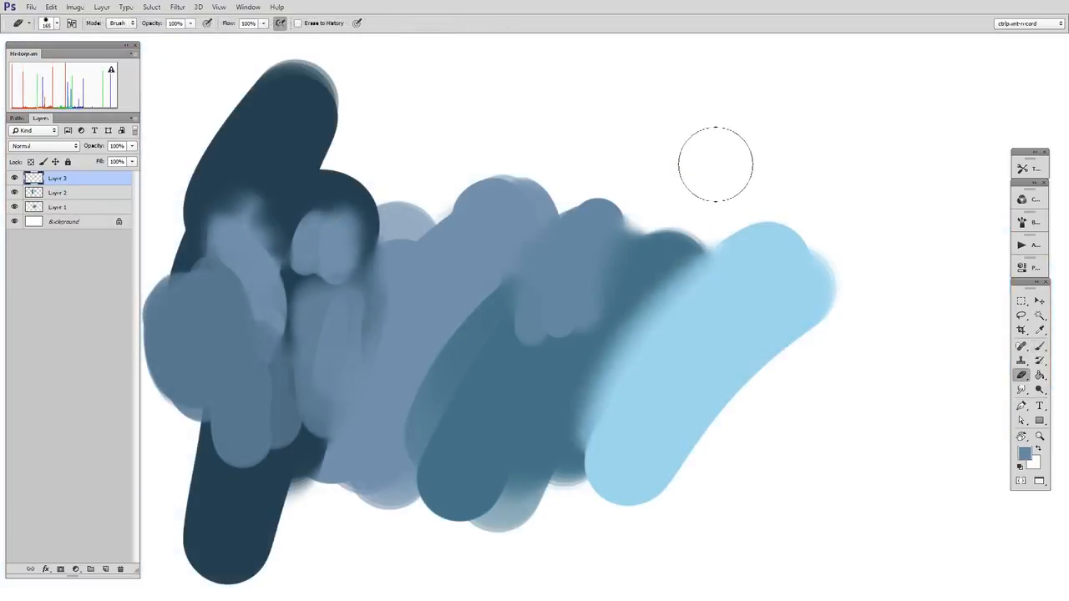
# Paint a short wavy teal stroke in the empty area above the swatches and erase its right side to a crisp edge
pyautogui.press('b')
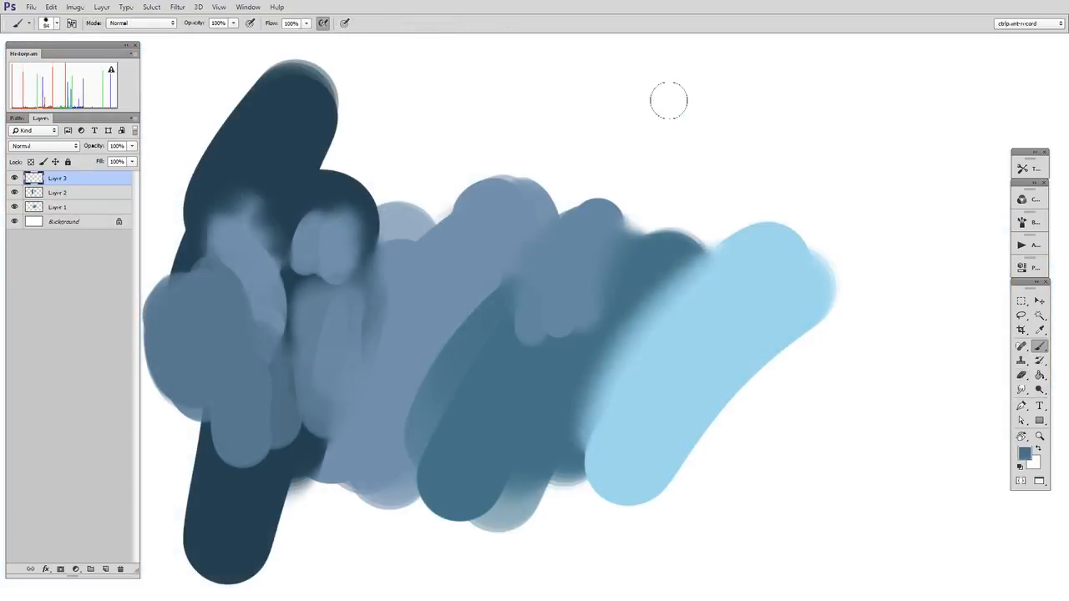
pyautogui.moveTo(666, 101); pyautogui.dragTo(715, 167)
pyautogui.press('e')
pyautogui.moveTo(702, 88); pyautogui.dragTo(731, 150)
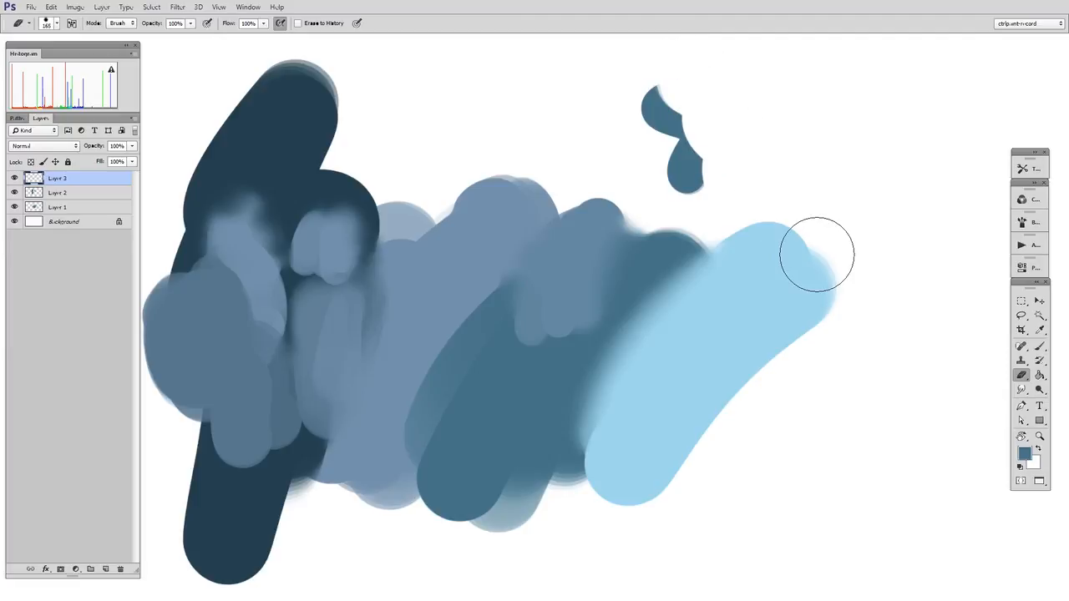
# Paint a similar teal stroke beside the erased one on a new layer and smear its right edge with the Mixer Brush
pyautogui.hotkey('ctrl', 'shift', 'alt', 'n')
pyautogui.press('b')
pyautogui.moveTo(798, 97); pyautogui.dragTo(822, 198)
pyautogui.hotkey('shift', 'b')
pyautogui.moveTo(840, 124)
pyautogui.mouseDown()
pyautogui.moveTo(852, 212)
pyautogui.moveTo(826, 92)
pyautogui.moveTo(857, 183)
pyautogui.mouseUp()
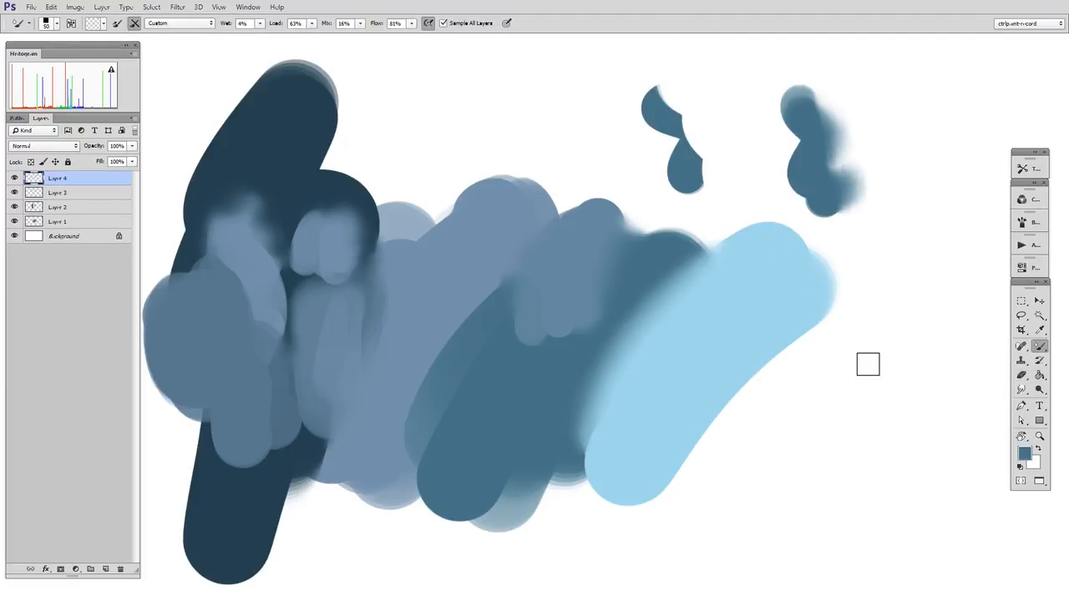